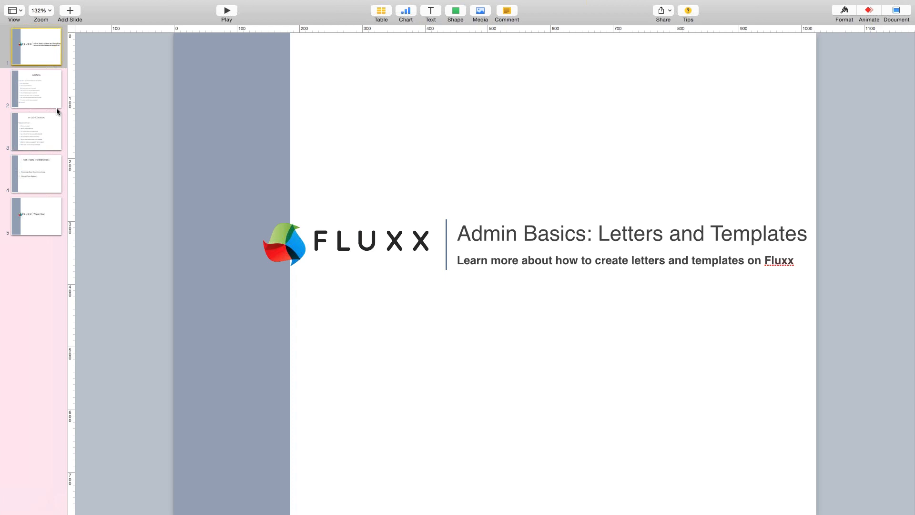
# - Show the presentation's Agenda slide and switch to Chrome
pyautogui.click(147, 91)
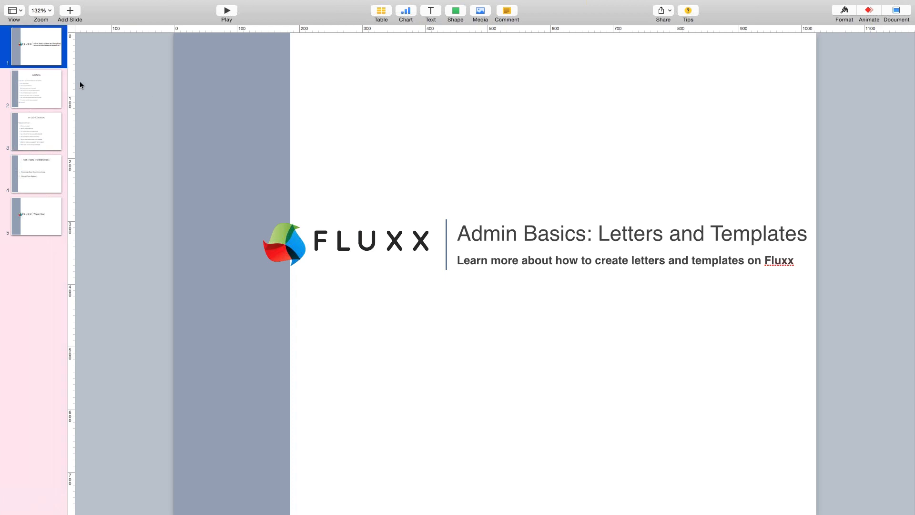
pyautogui.press('Down')
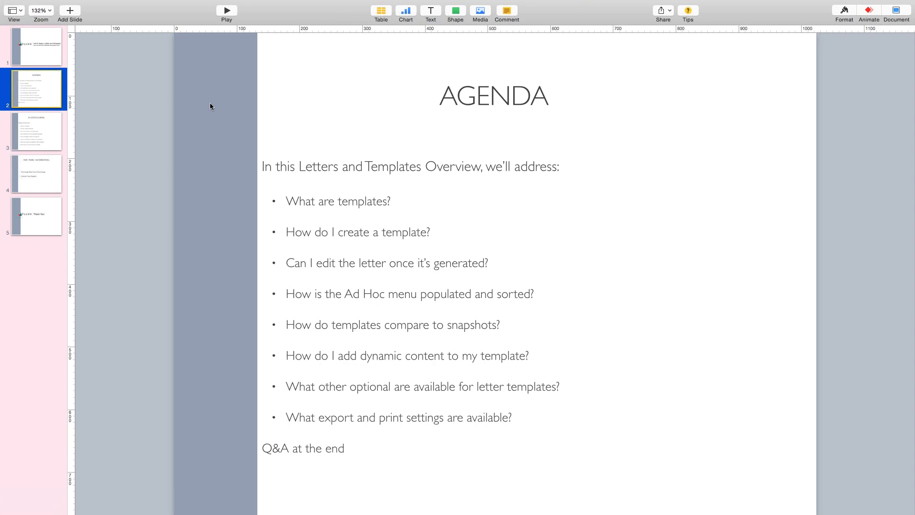
pyautogui.hotkey('ctrl', 'Left')
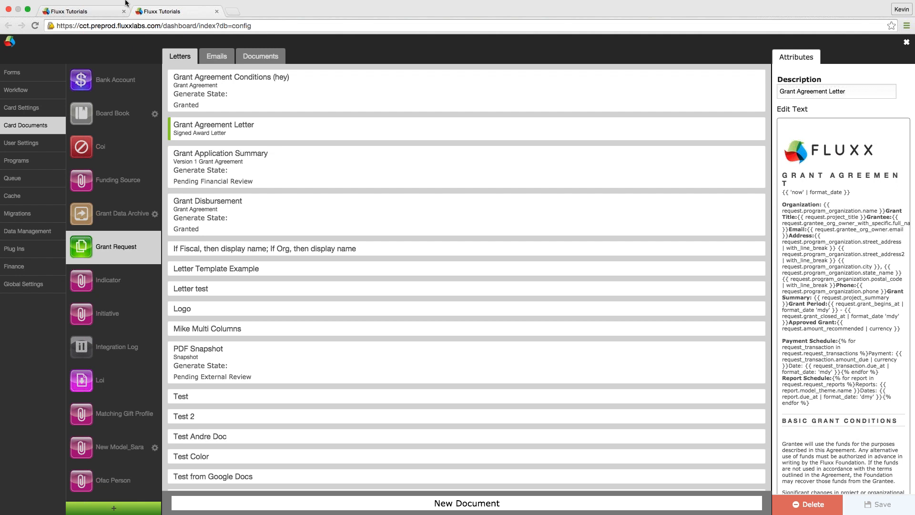
# - On the Fluxx dashboard, generate a Grant Agreement Letter for the 101 Training Test request and open the generated letter
pyautogui.click(86, 14)
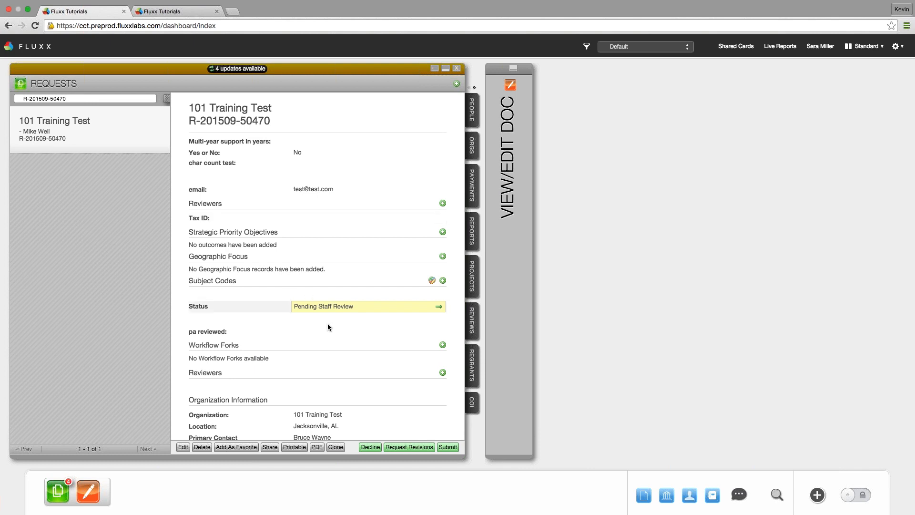
pyautogui.scroll(-5, 328, 326)
pyautogui.scroll(-10, 327, 327)
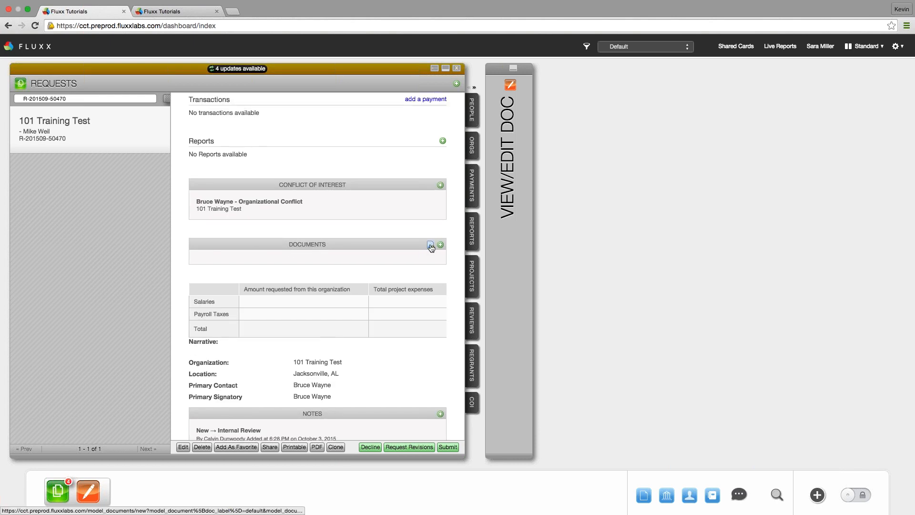
pyautogui.click(430, 245)
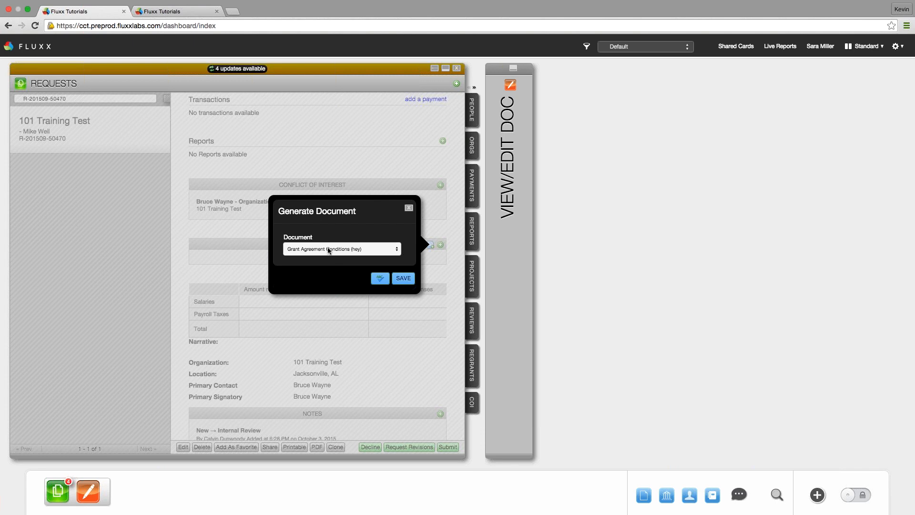
pyautogui.click(329, 250)
pyautogui.click(334, 254)
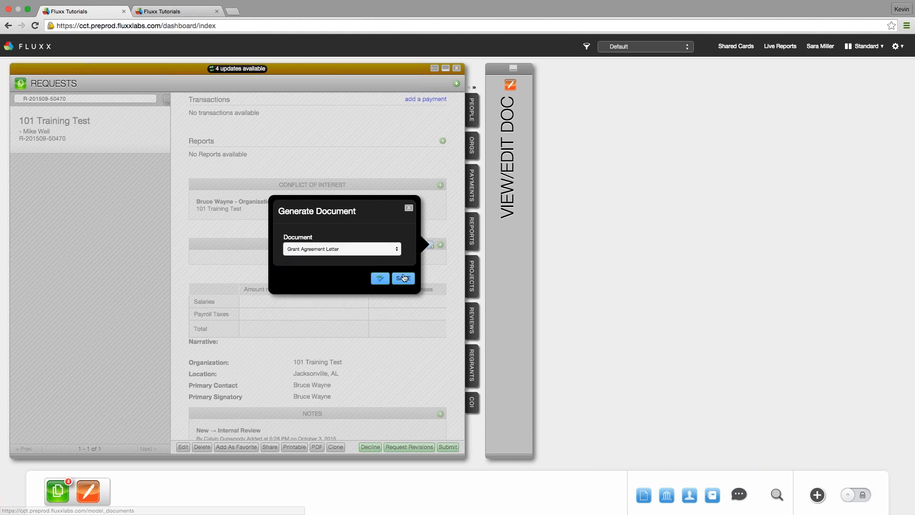
pyautogui.click(404, 278)
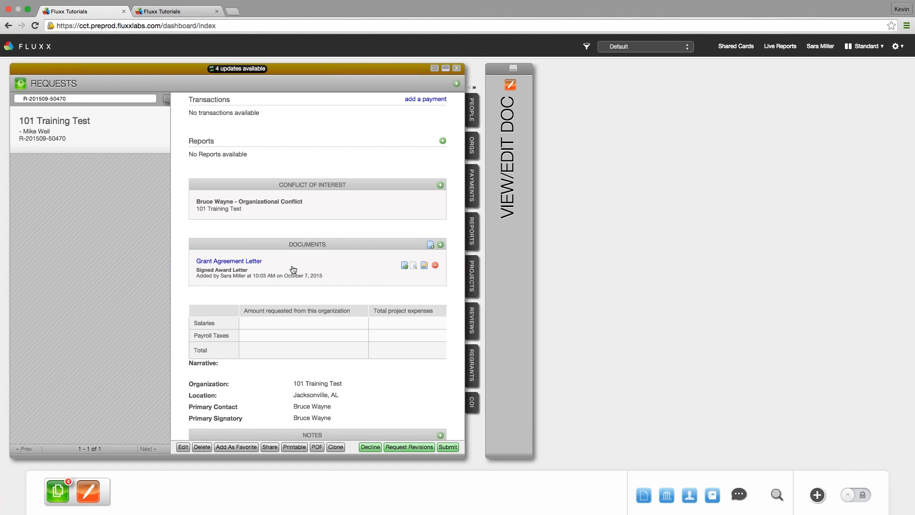
pyautogui.click(253, 261)
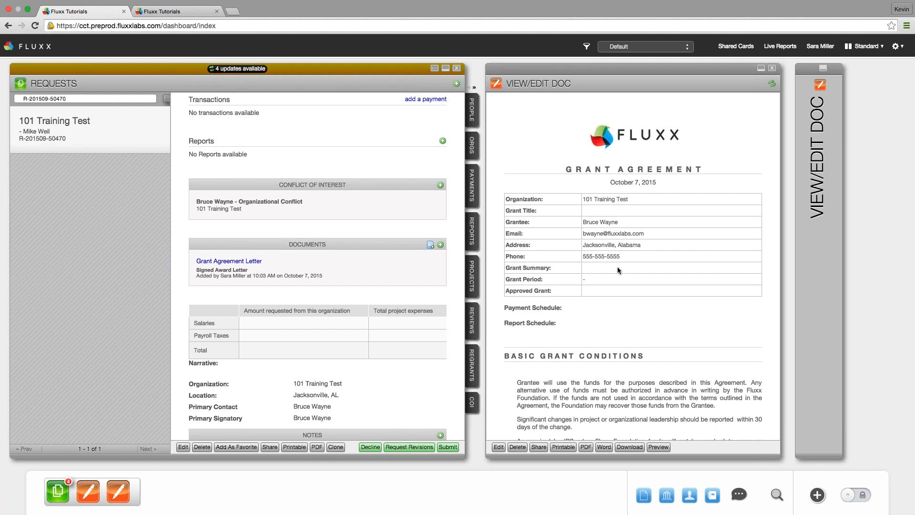
# - Edit the 101 Training Test request, change its organization to Fluxx, and save the request
pyautogui.moveTo(385, 268)
pyautogui.click(184, 448)
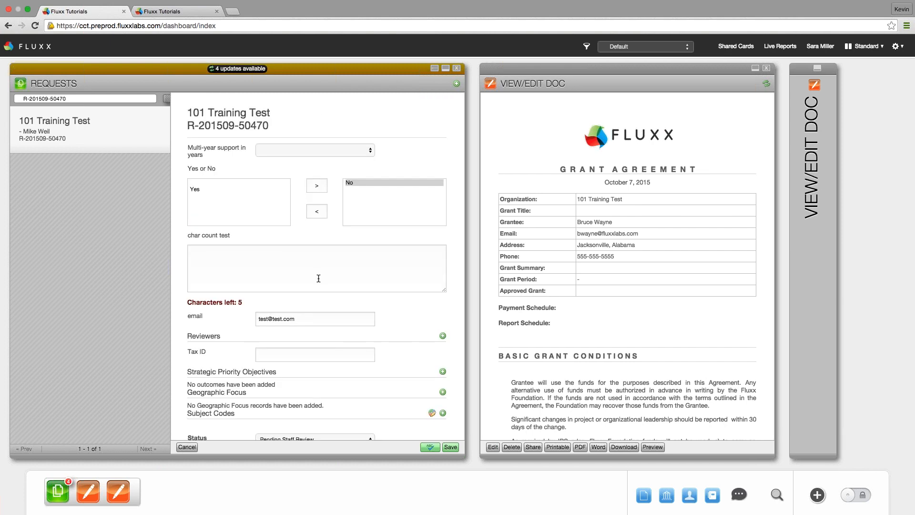
pyautogui.scroll(-3, 319, 279)
pyautogui.scroll(-4, 319, 279)
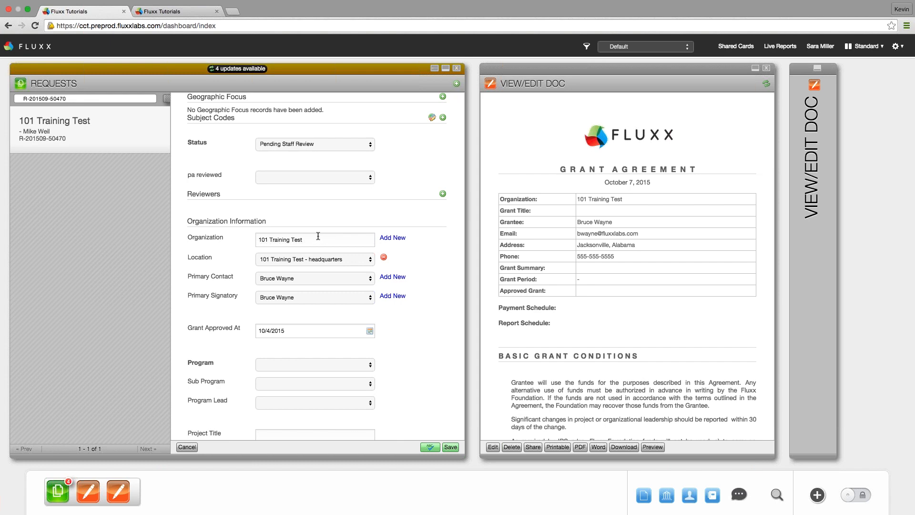
pyautogui.tripleClick(318, 237)
pyautogui.write('Fluxx')
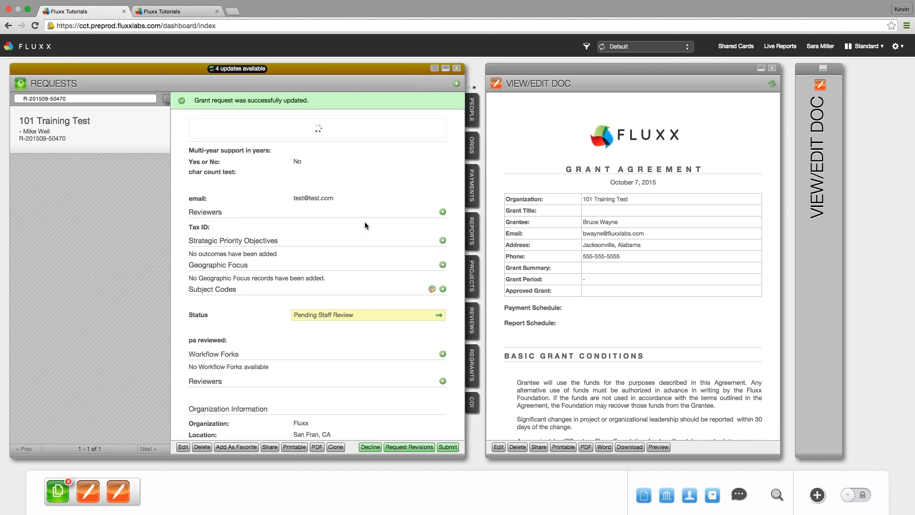
# - Generate a second Grant Agreement Letter from the updated request's documents section and open it
pyautogui.scroll(-10, 382, 301)
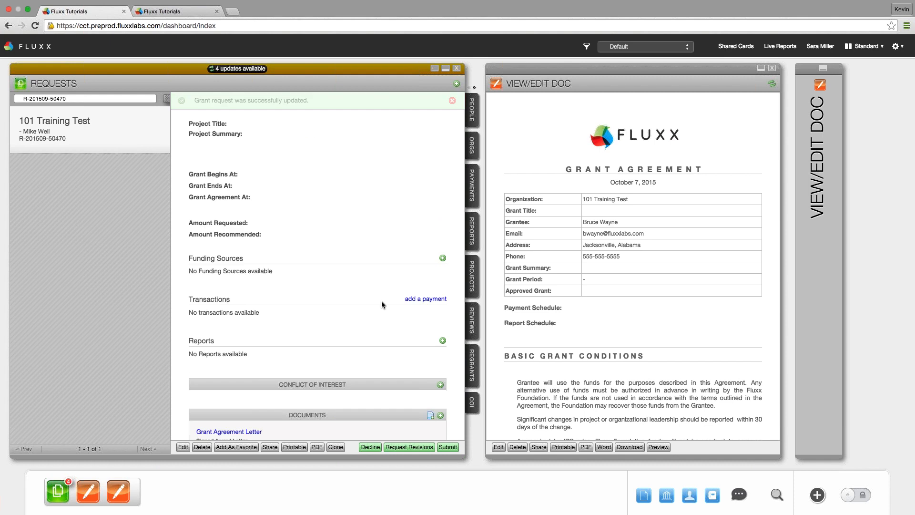
pyautogui.scroll(-3, 382, 305)
pyautogui.click(431, 339)
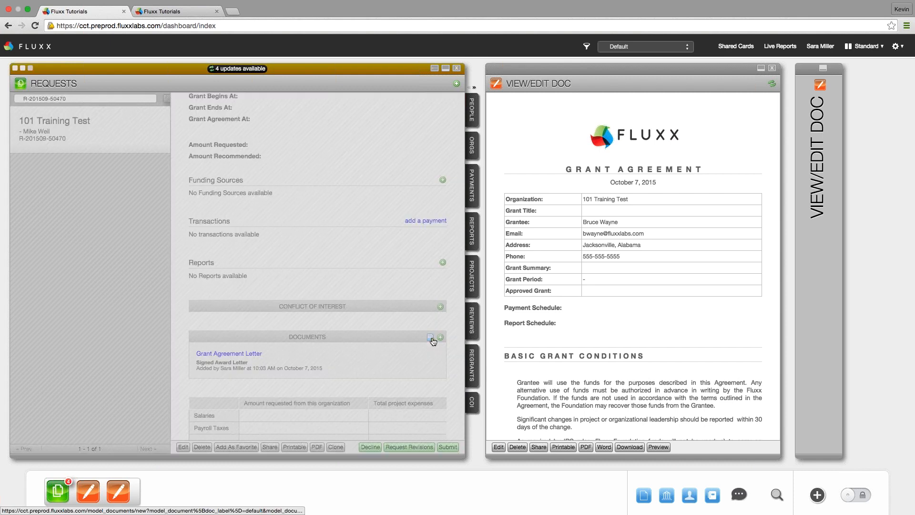
pyautogui.click(379, 342)
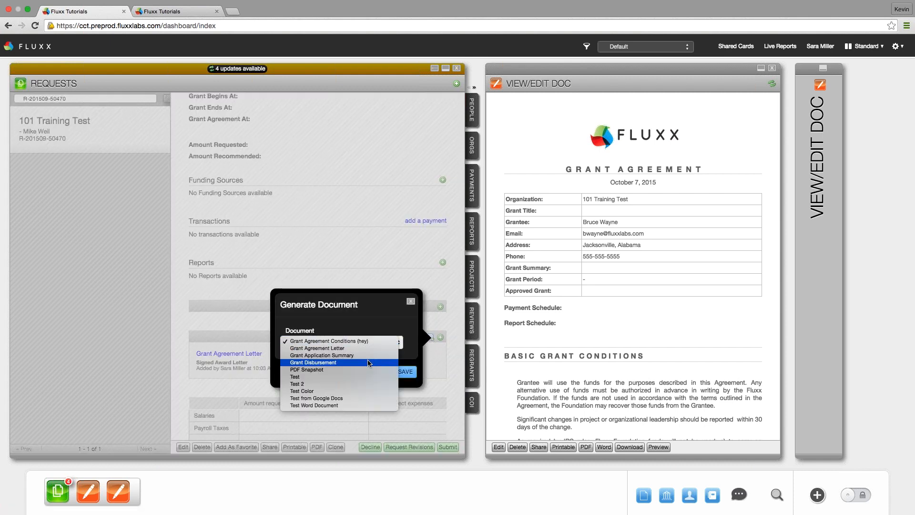
pyautogui.click(366, 348)
pyautogui.click(405, 373)
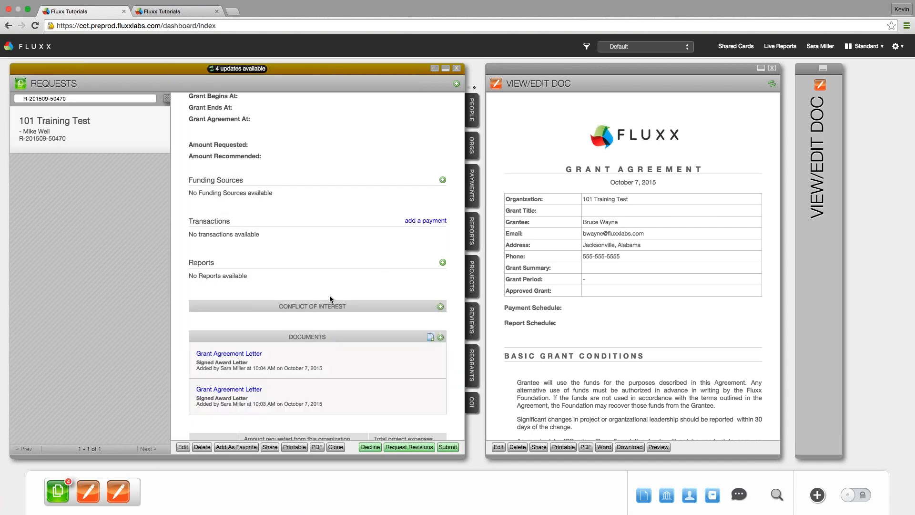
pyautogui.scroll(-2, 330, 299)
pyautogui.click(244, 313)
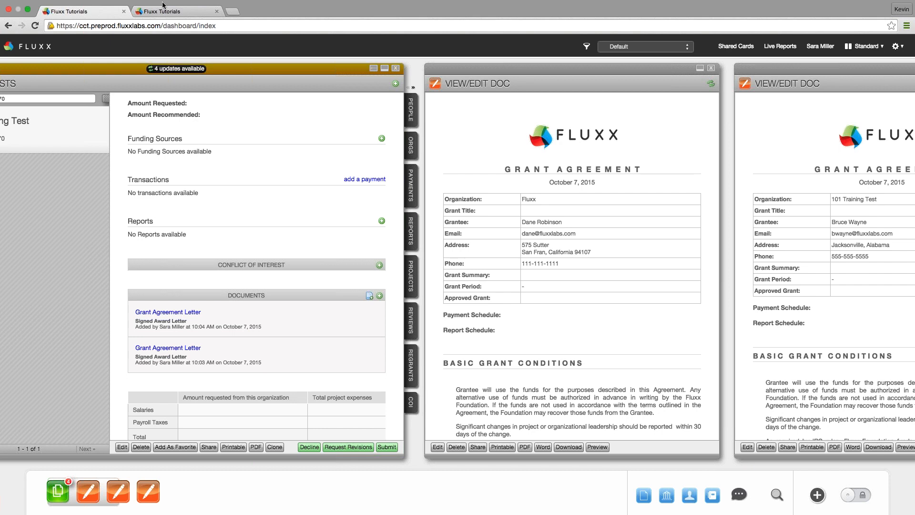
# - In the Grant Request card documents configuration, start a new letter template, view its blank text editor, and close the editor
pyautogui.click(160, 21)
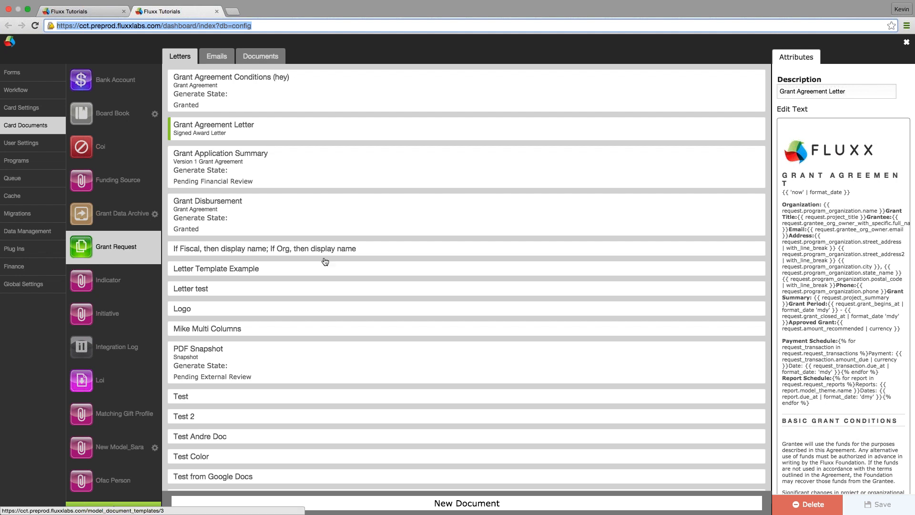
pyautogui.click(325, 503)
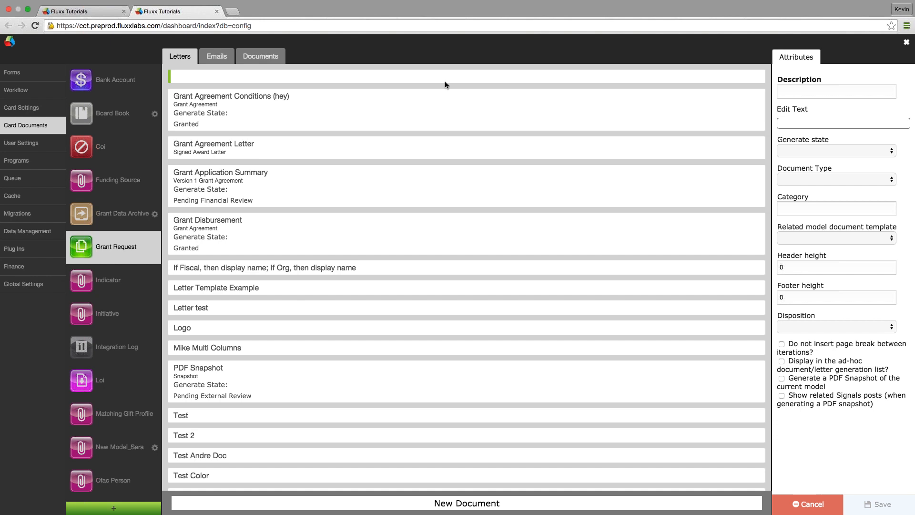
pyautogui.click(785, 108)
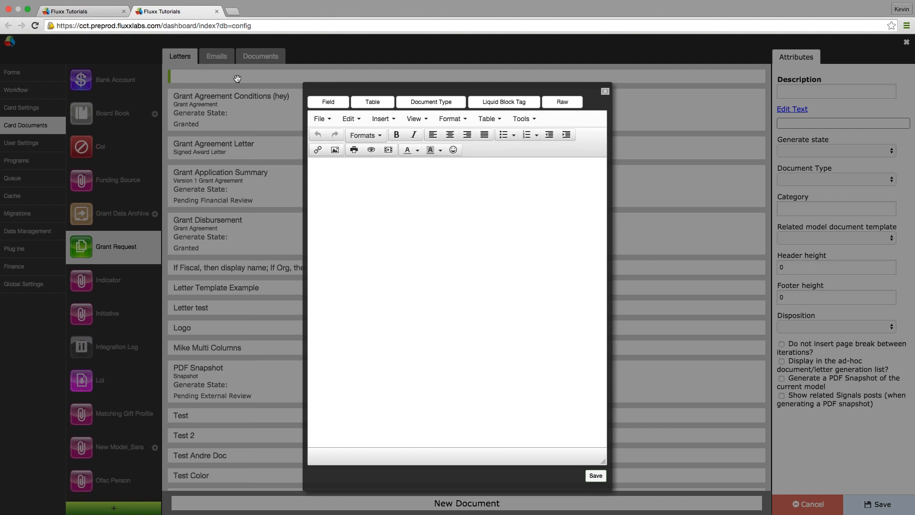
pyautogui.click(606, 92)
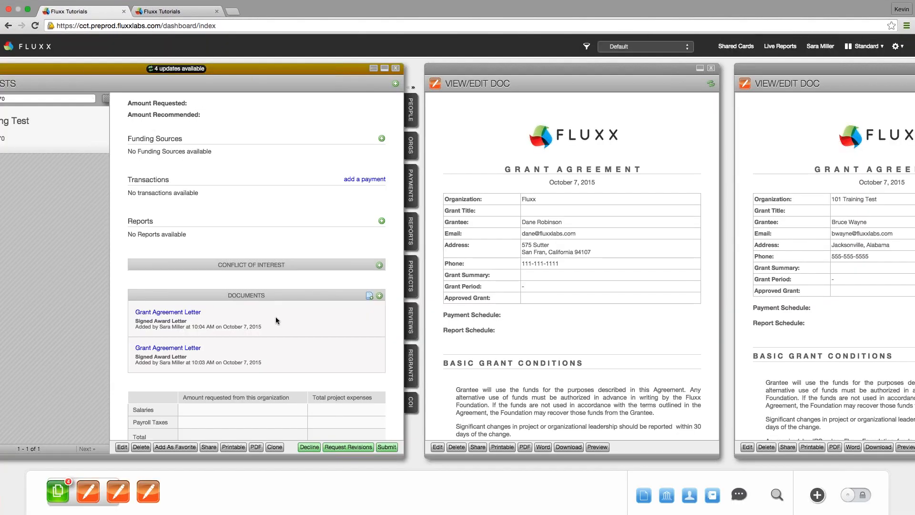
# - Open the newer Grant Agreement Letter on the request for editing, examine its dynamic fields, and close it without updating
pyautogui.moveTo(299, 320)
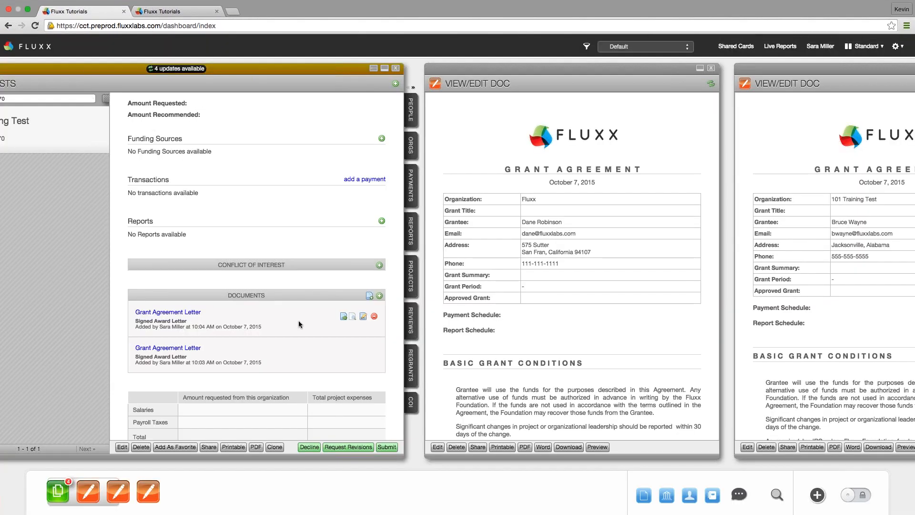
pyautogui.click(364, 317)
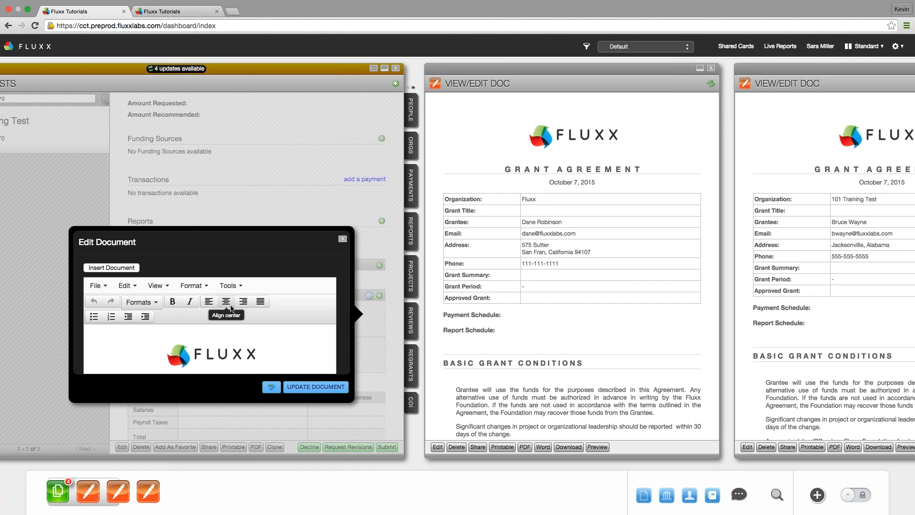
pyautogui.scroll(-2, 234, 329)
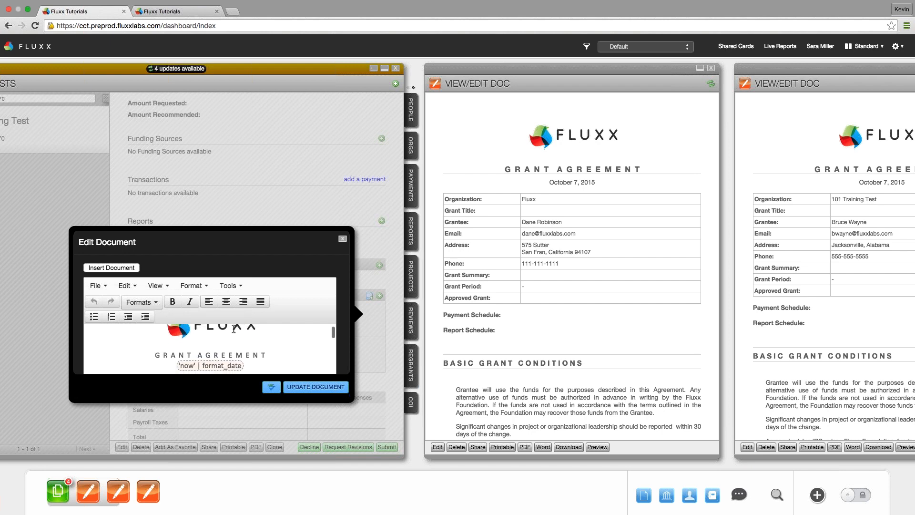
pyautogui.scroll(-2, 234, 329)
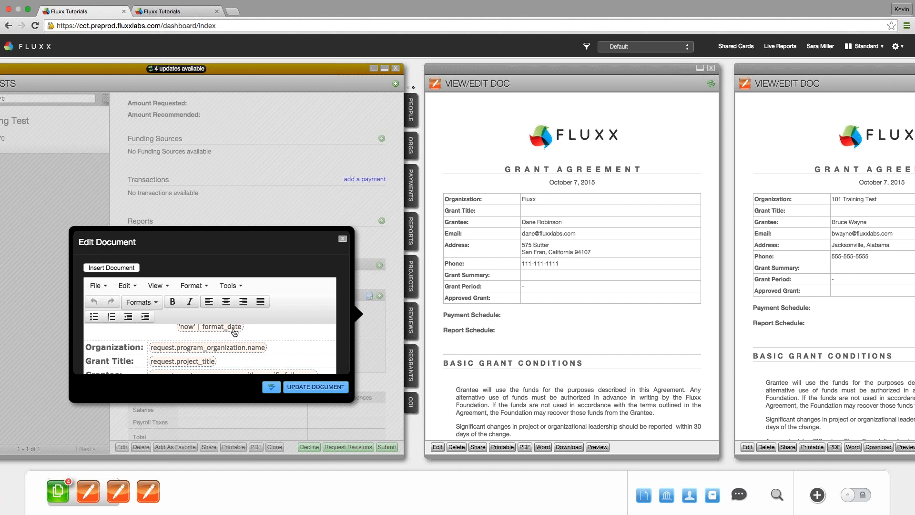
pyautogui.scroll(1, 234, 333)
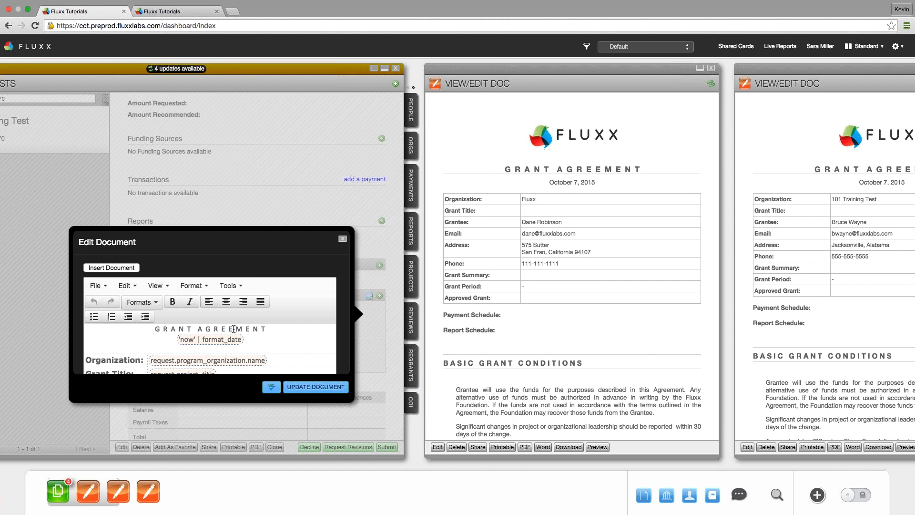
pyautogui.scroll(-5, 234, 329)
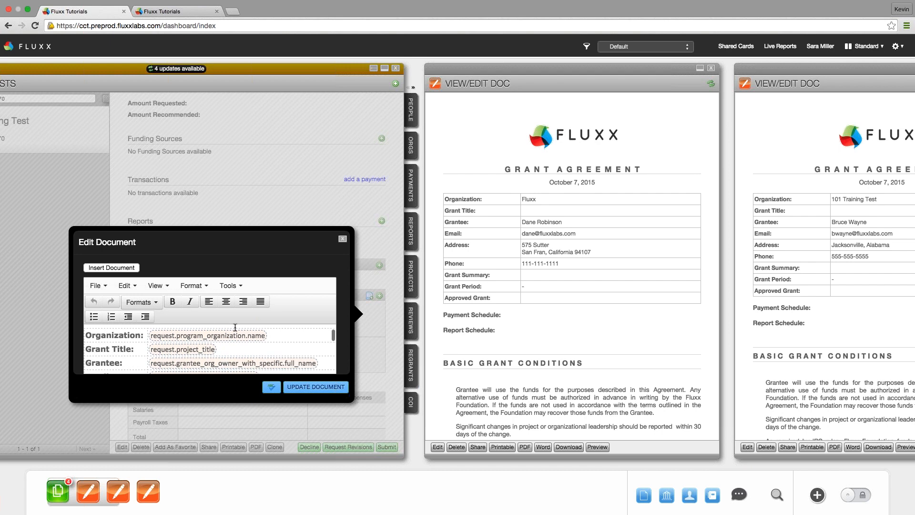
pyautogui.click(344, 240)
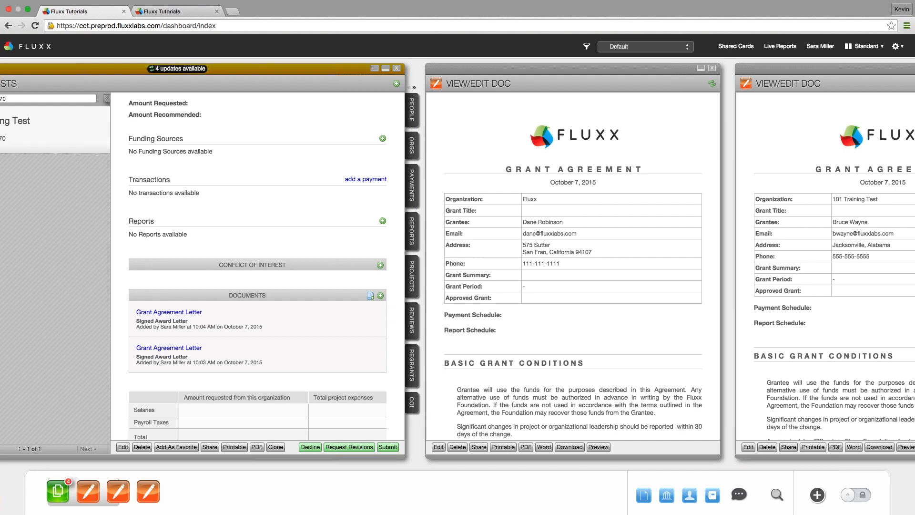
# - View the templates offered for generating a document on the request and close the dialog without generating one
pyautogui.scroll(-1, 250, 315)
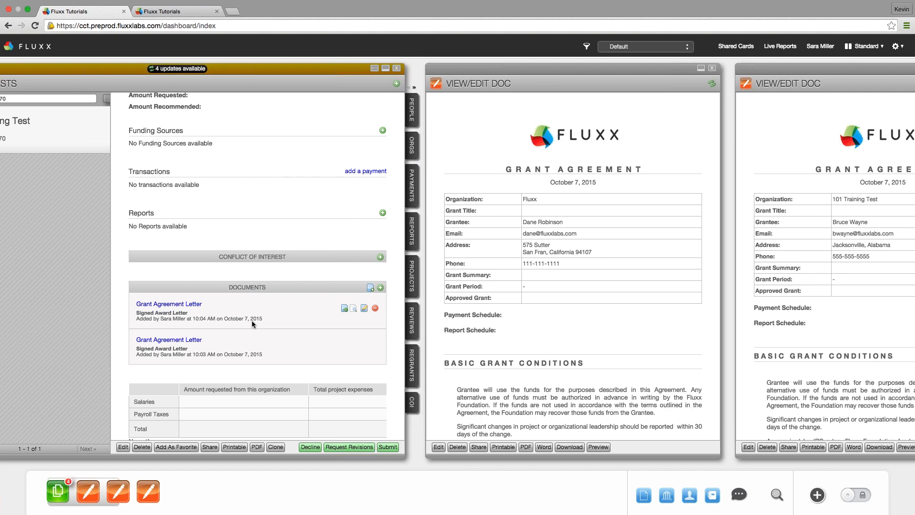
pyautogui.click(371, 289)
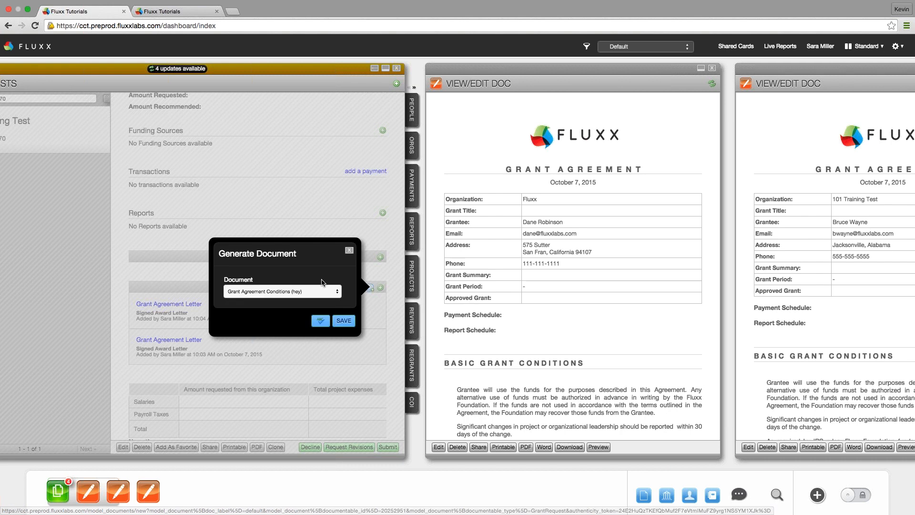
pyautogui.click(270, 297)
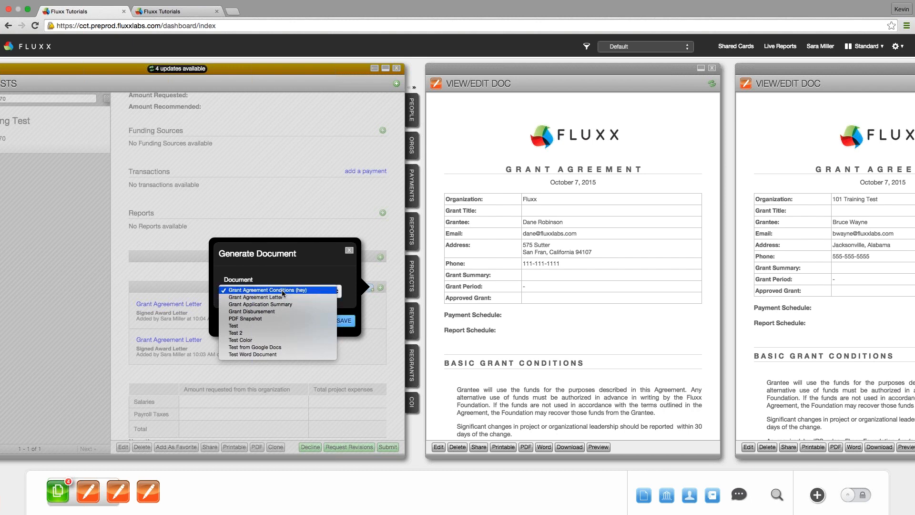
pyautogui.click(350, 252)
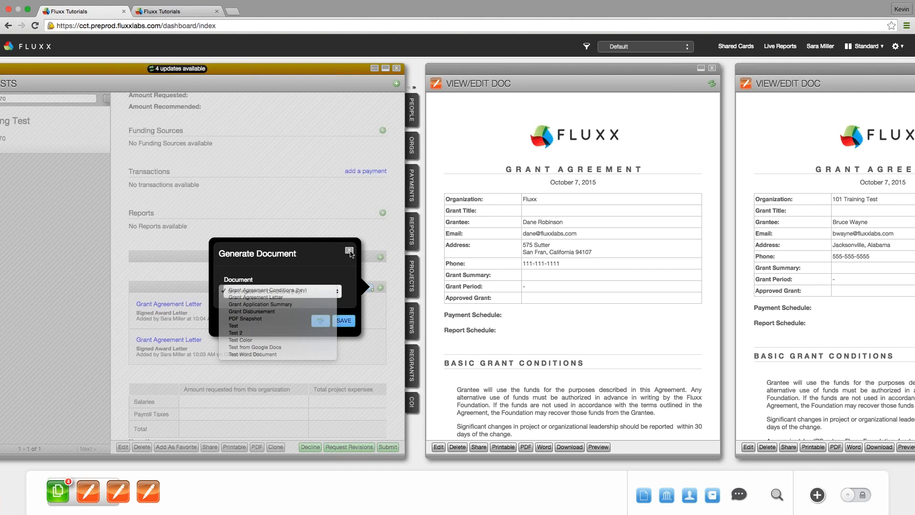
pyautogui.click(350, 251)
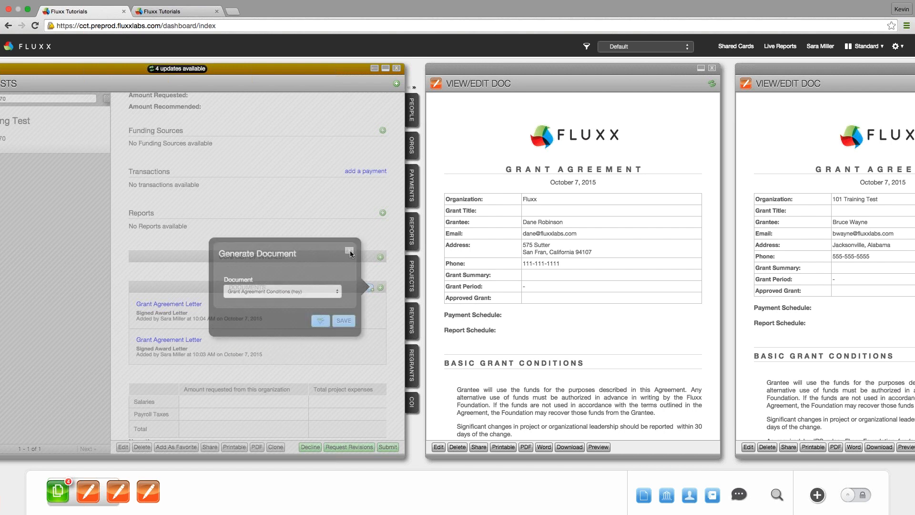
# - Return to the Grant Request letter templates configuration and open the attributes of the Grant Agreement Letter template
pyautogui.click(163, 20)
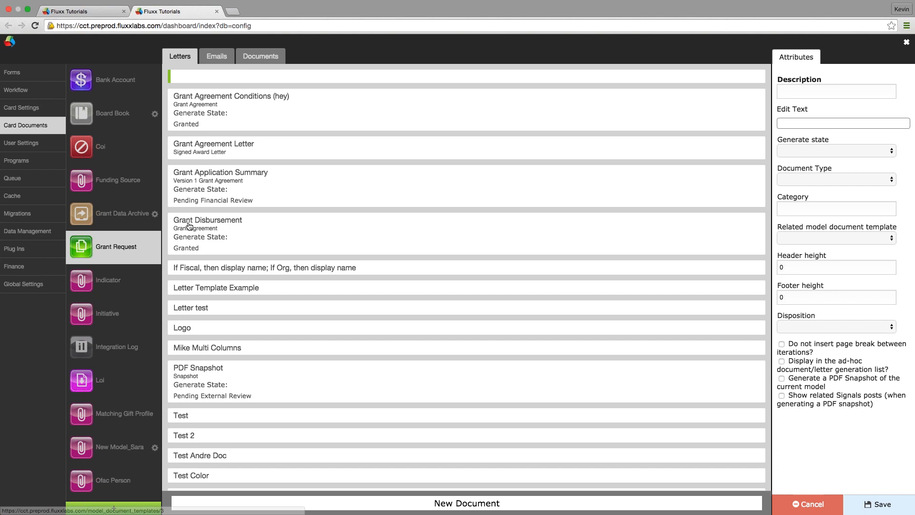
pyautogui.click(237, 151)
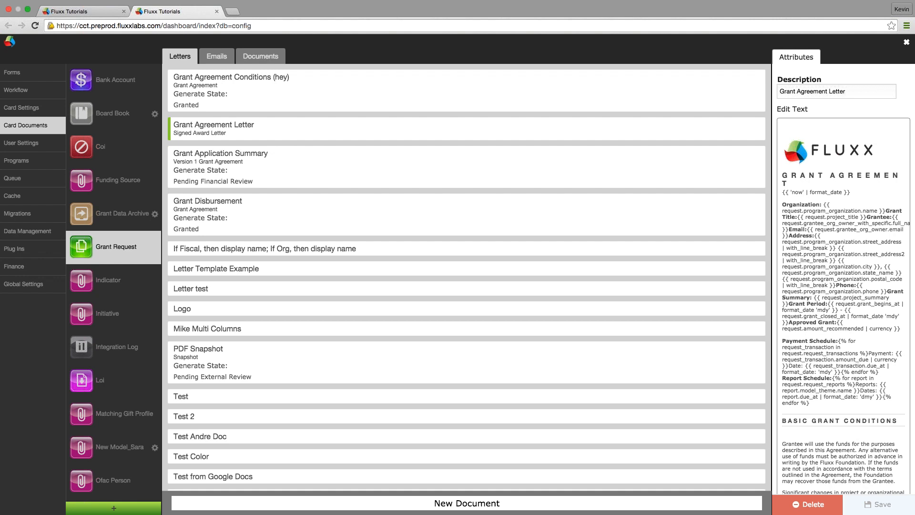
# - Examine the Grant Agreement Letter template's text and generation settings, comparing them with the generated letters on the dashboard
pyautogui.scroll(-1, 818, 266)
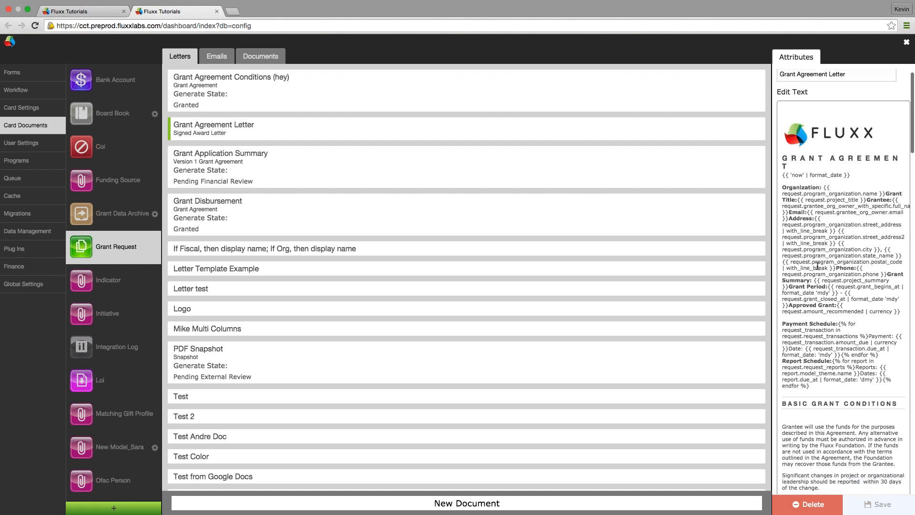
pyautogui.scroll(-15, 818, 266)
pyautogui.scroll(-10, 818, 266)
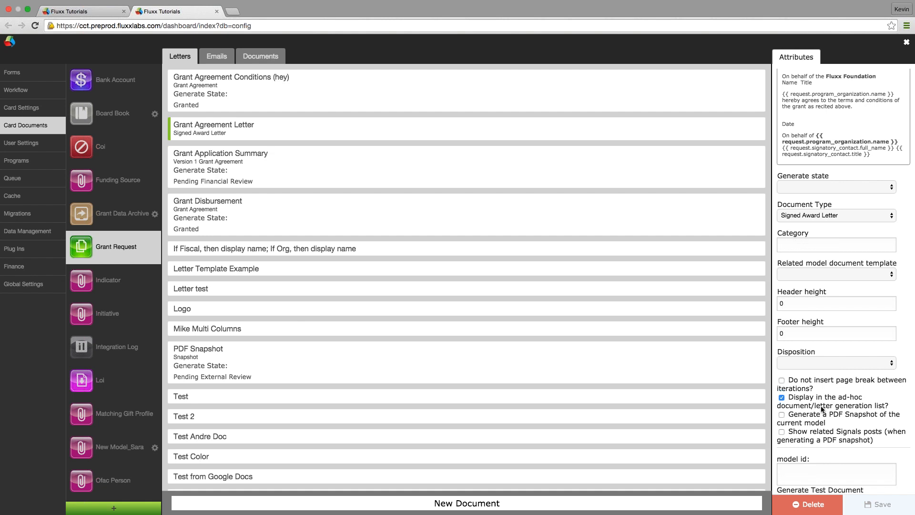
pyautogui.click(81, 11)
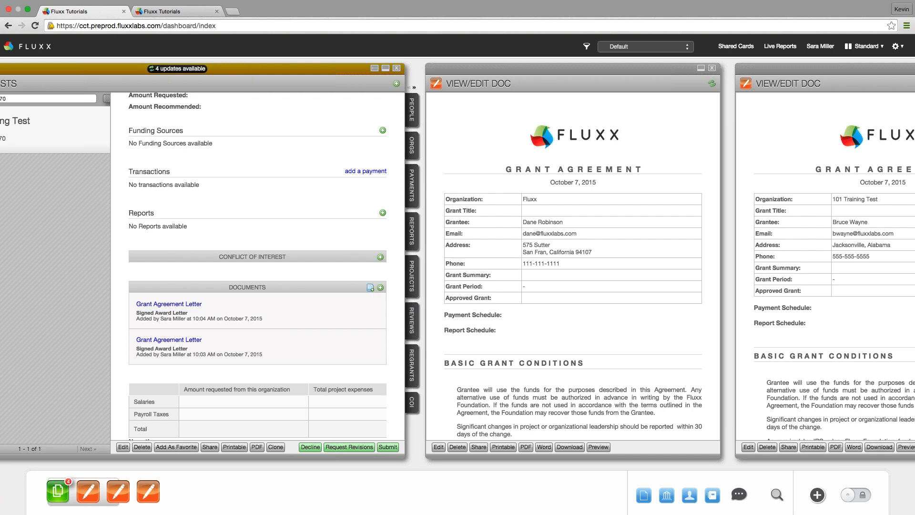
pyautogui.click(143, 14)
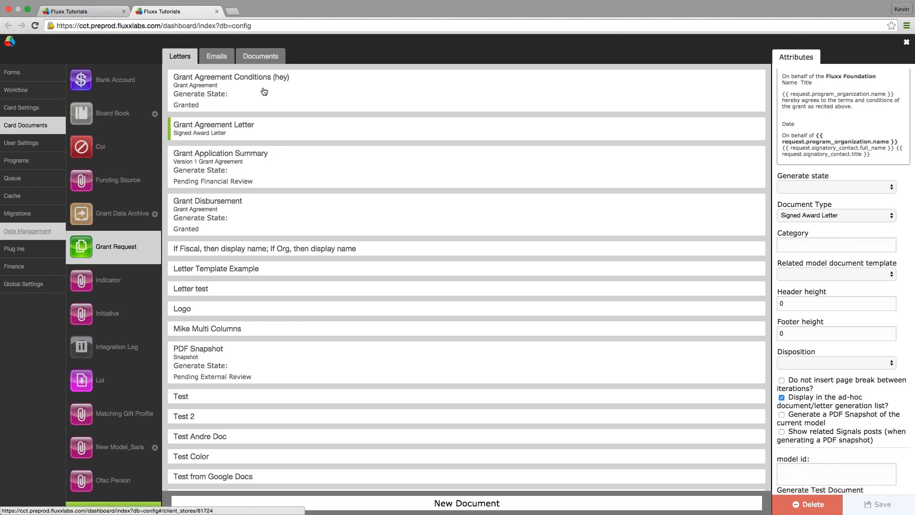
# - In the Letter Template Example text, replace the greeting's [grantee organization] placeholder with the Name field of the grant request's Program organization
pyautogui.click(216, 271)
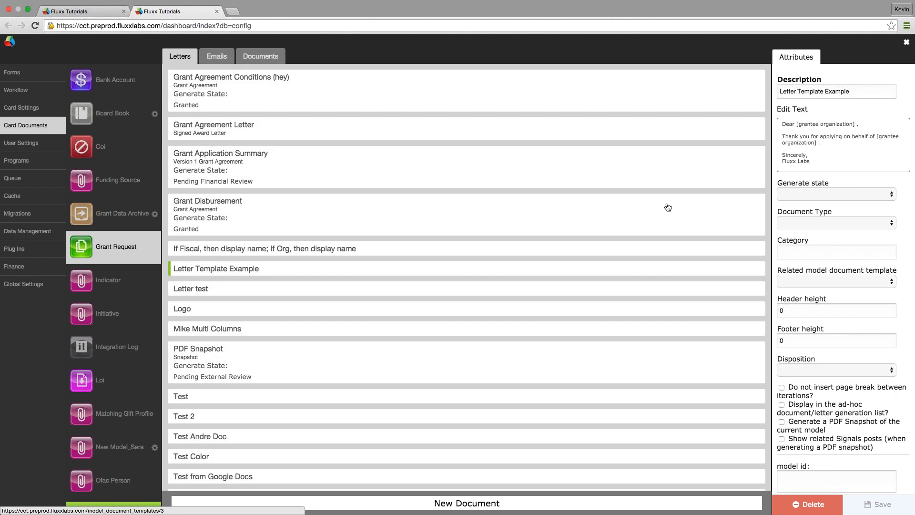
pyautogui.click(782, 109)
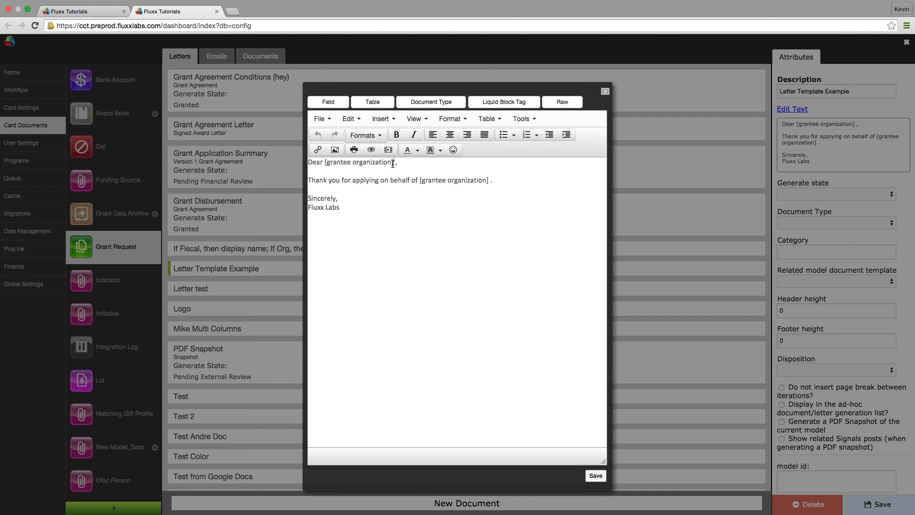
pyautogui.moveTo(392, 163); pyautogui.dragTo(323, 164)
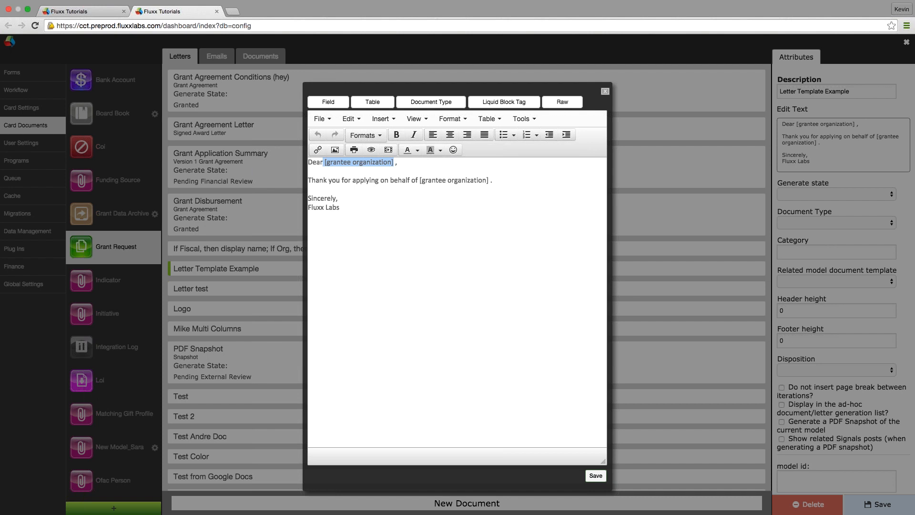
pyautogui.moveTo(394, 162); pyautogui.dragTo(325, 162)
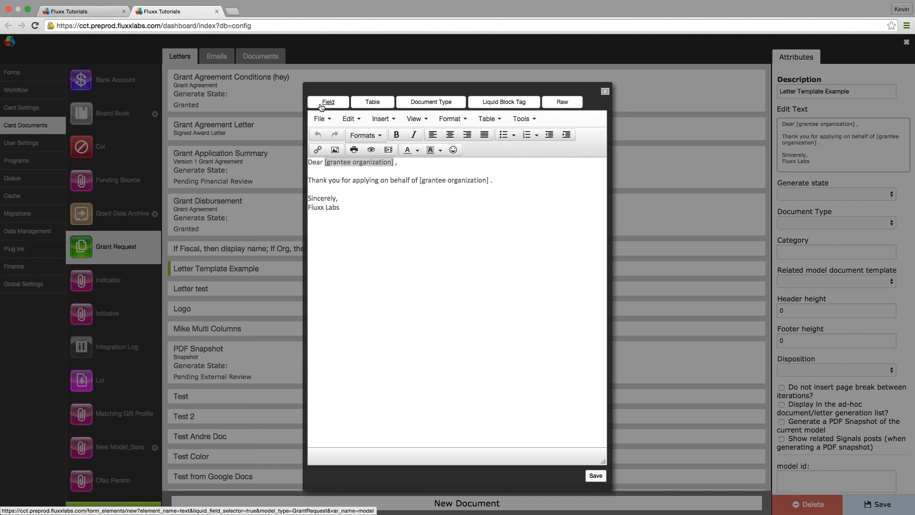
pyautogui.click(322, 105)
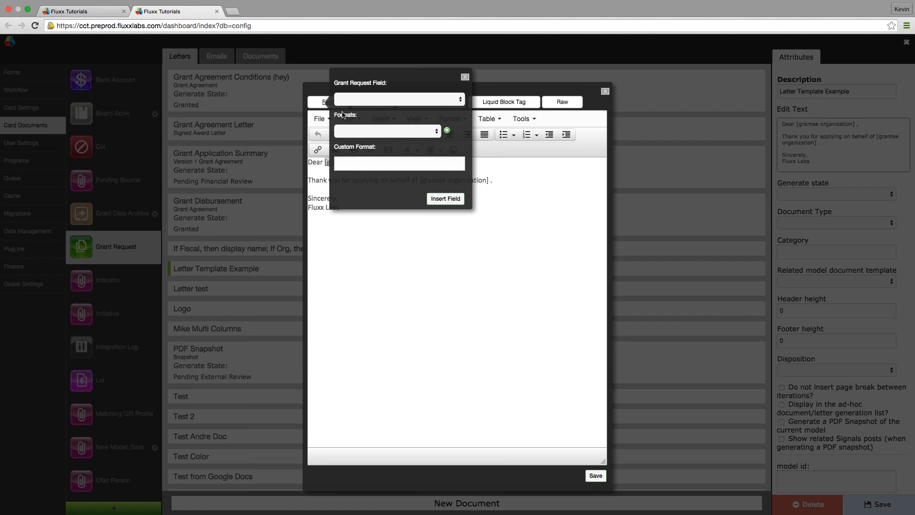
pyautogui.click(388, 100)
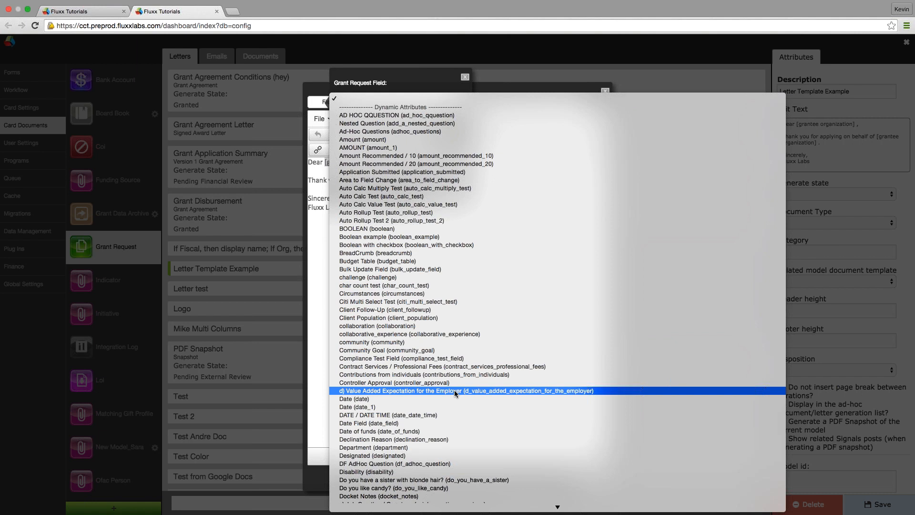
pyautogui.scroll(-1, 455, 392)
pyautogui.scroll(-15, 455, 394)
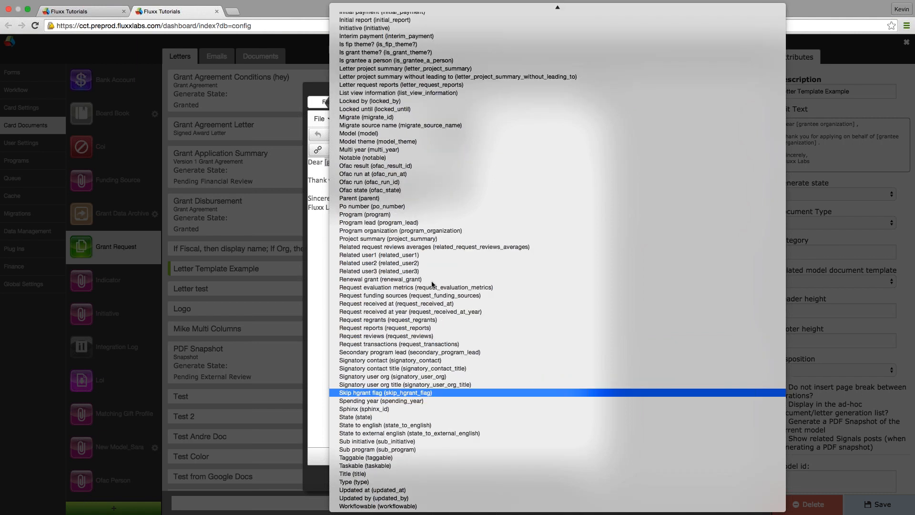
pyautogui.click(418, 230)
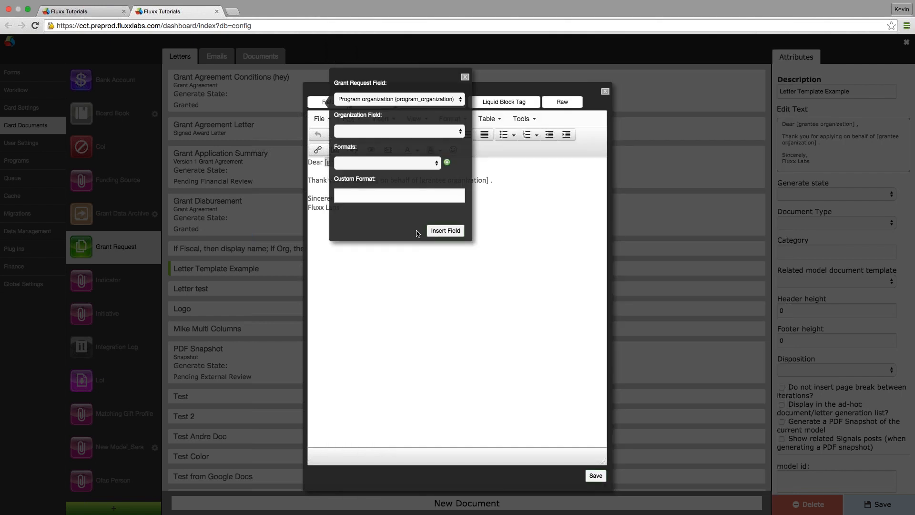
pyautogui.click(368, 135)
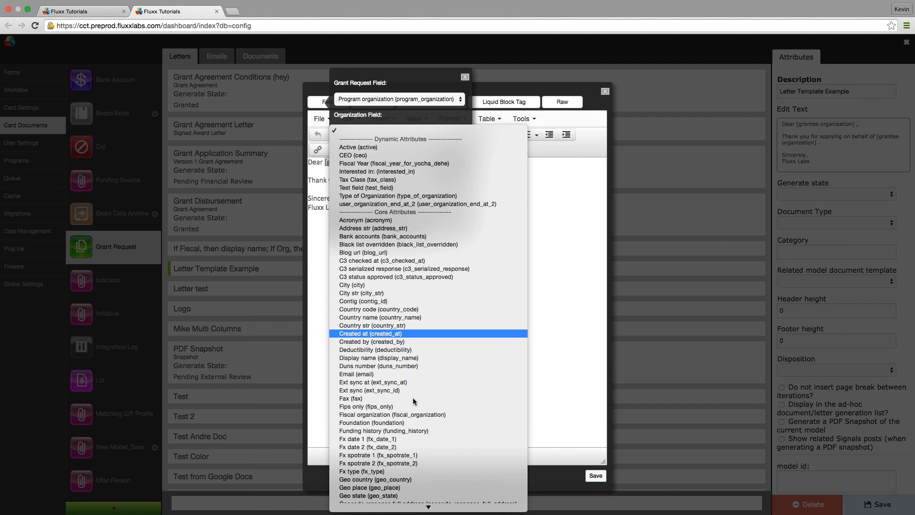
pyautogui.scroll(-10, 414, 402)
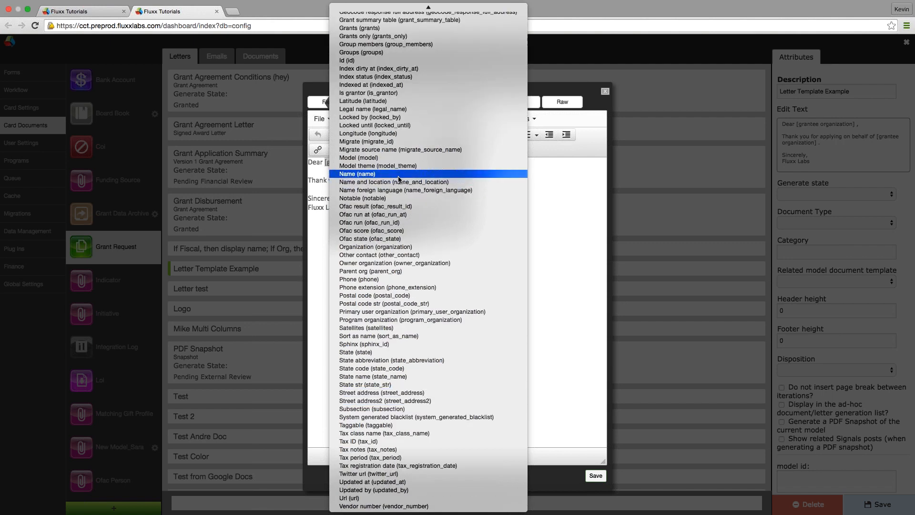
pyautogui.click(399, 175)
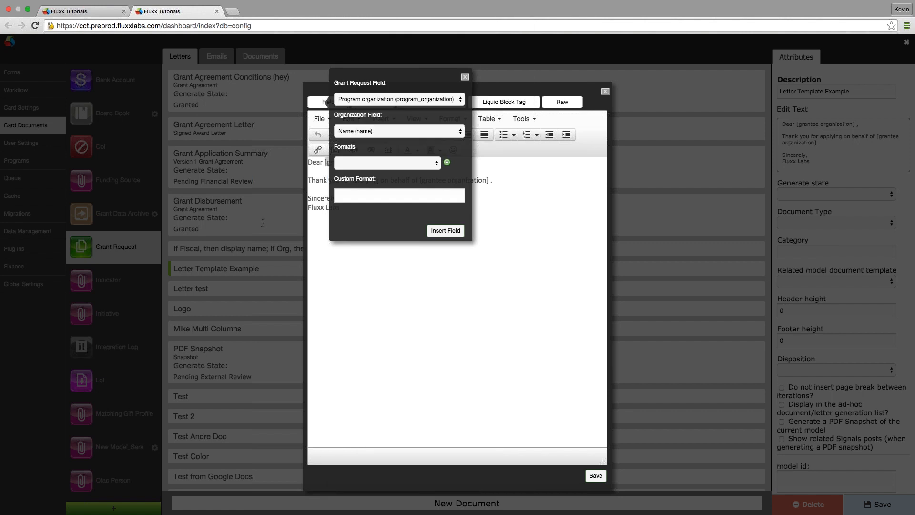
pyautogui.click(450, 232)
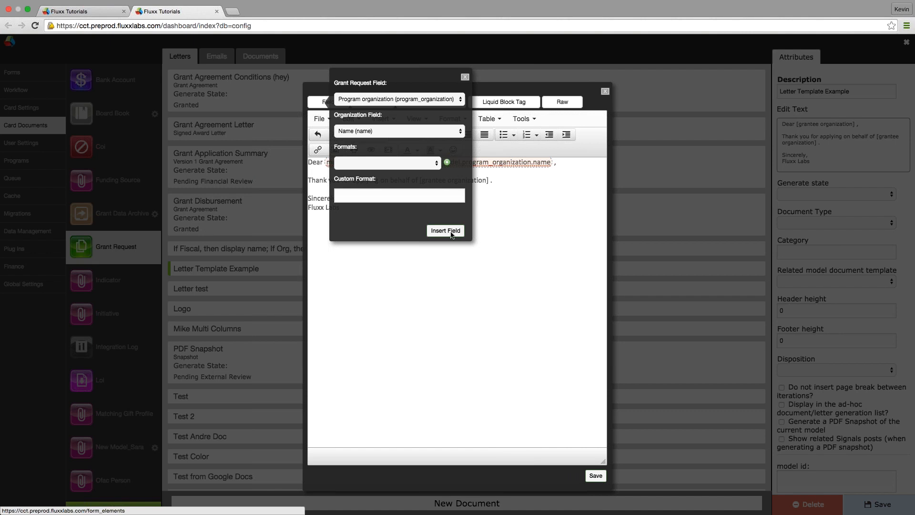
pyautogui.click(465, 77)
# - Remove the duplicate model.program_organization.name field from the greeting and save the letter text
pyautogui.click(552, 163)
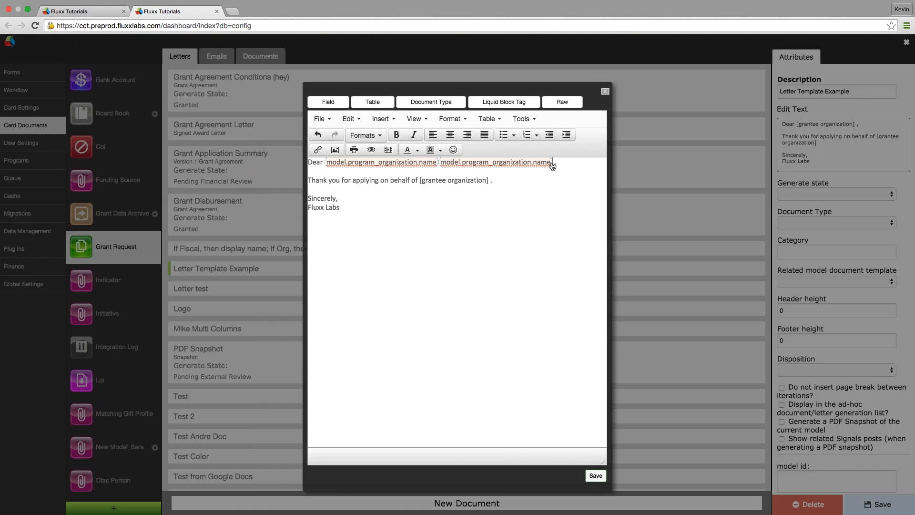
pyautogui.click(521, 92)
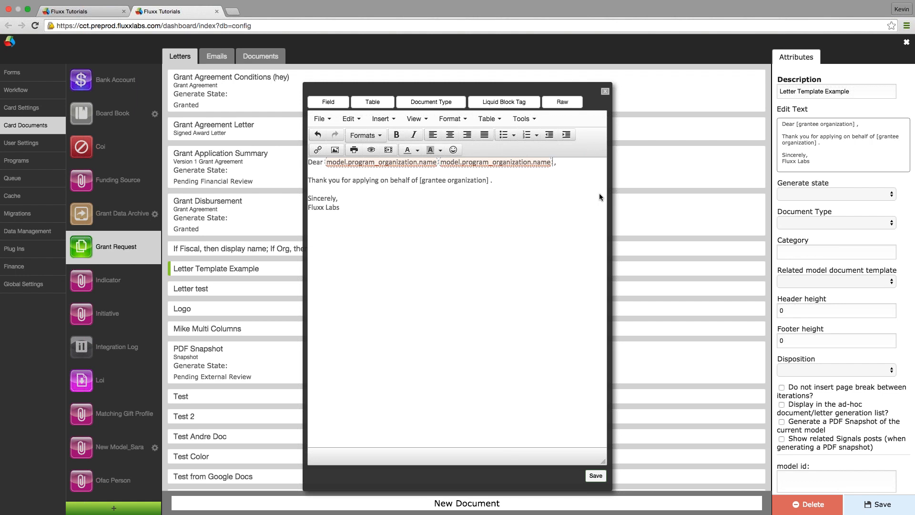
pyautogui.press('BackSpace')
pyautogui.press('BackSpace')
pyautogui.press('BackSpace')
pyautogui.press('BackSpace')
pyautogui.press('BackSpace')
pyautogui.press('BackSpace')
pyautogui.press('BackSpace')
pyautogui.press('BackSpace')
pyautogui.press('BackSpace')
pyautogui.press('BackSpace')
pyautogui.press('BackSpace')
pyautogui.press('BackSpace')
pyautogui.press('BackSpace')
pyautogui.press('BackSpace')
pyautogui.press('BackSpace')
pyautogui.press('BackSpace')
pyautogui.press('BackSpace')
pyautogui.press('BackSpace')
pyautogui.press('BackSpace')
pyautogui.press('BackSpace')
pyautogui.press('BackSpace')
pyautogui.press('BackSpace')
pyautogui.press('BackSpace')
pyautogui.press('BackSpace')
pyautogui.press('BackSpace')
pyautogui.press('BackSpace')
pyautogui.press('BackSpace')
pyautogui.press('BackSpace')
pyautogui.press('BackSpace')
pyautogui.press('BackSpace')
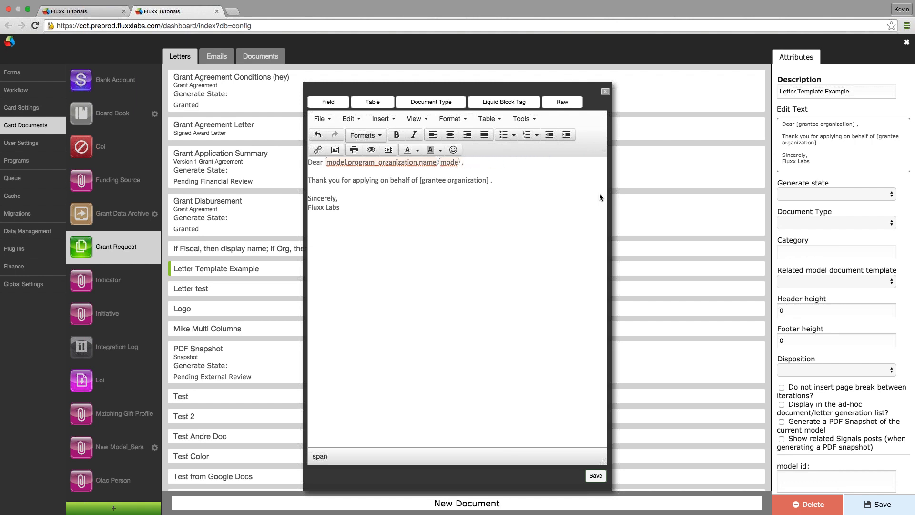
pyautogui.press('BackSpace')
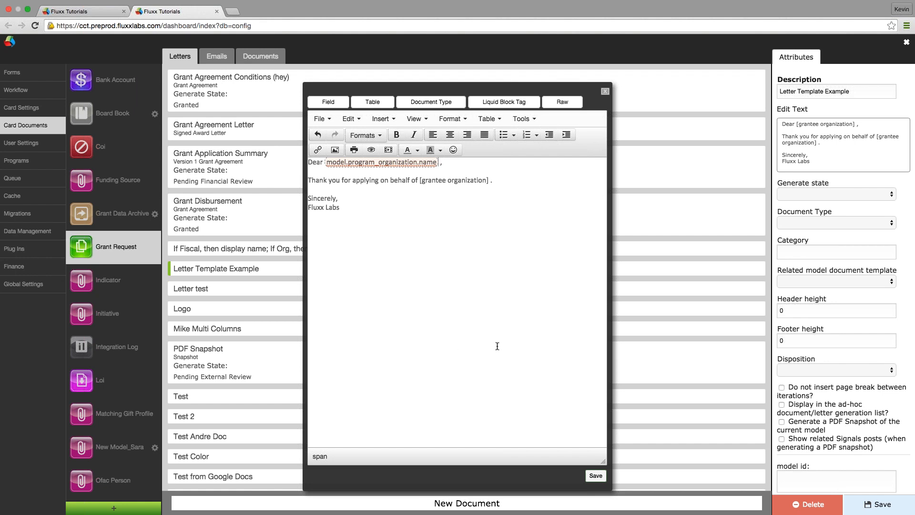
pyautogui.click(596, 476)
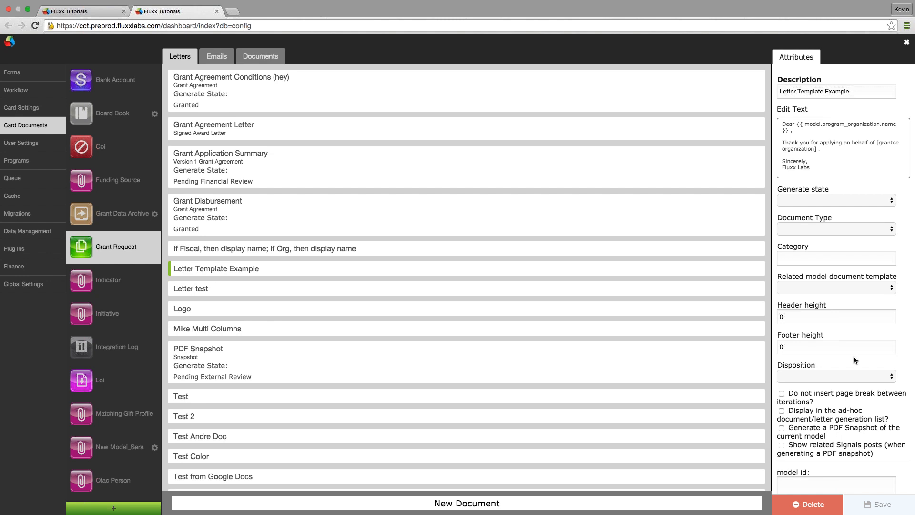
# - View the Generate state and Document Type options for Letter Template Example without choosing any
pyautogui.click(840, 199)
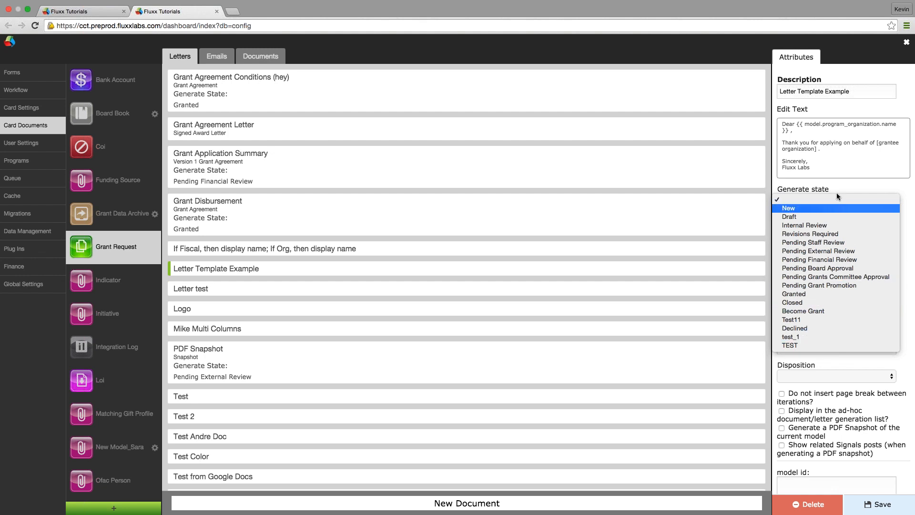
pyautogui.click(840, 181)
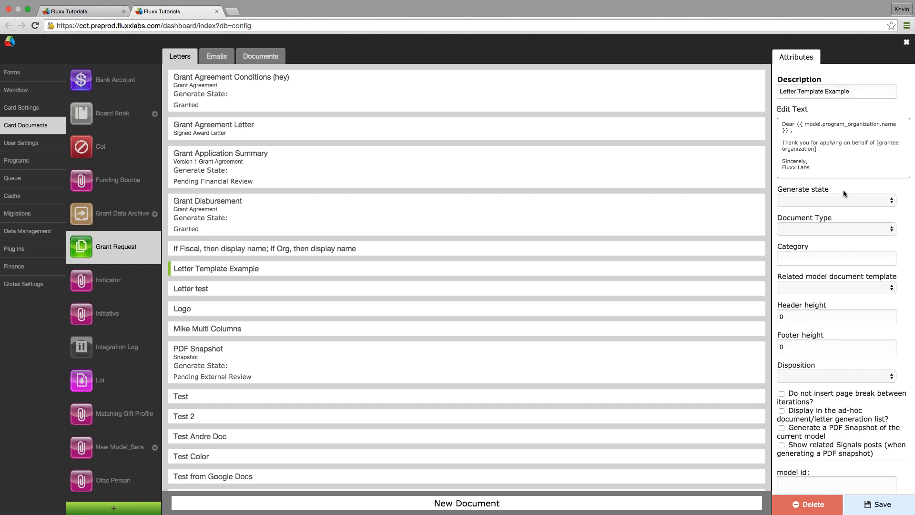
pyautogui.click(841, 225)
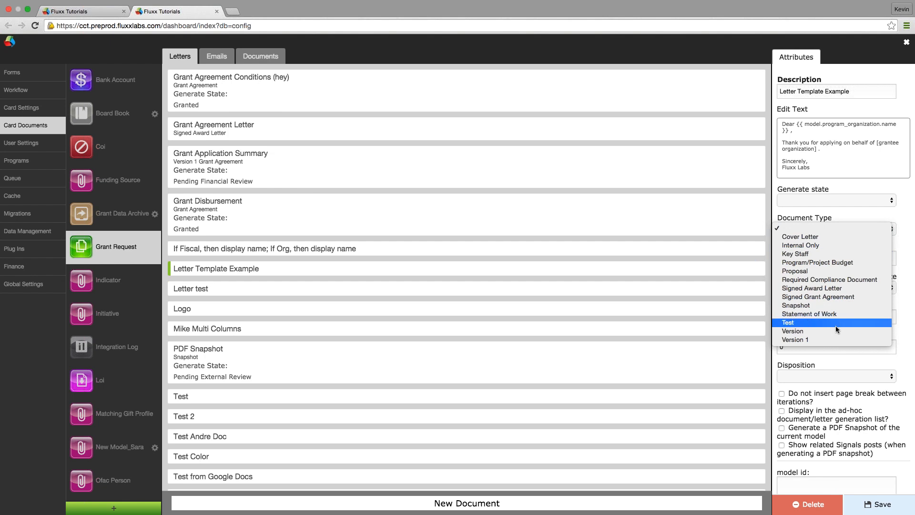
pyautogui.click(847, 212)
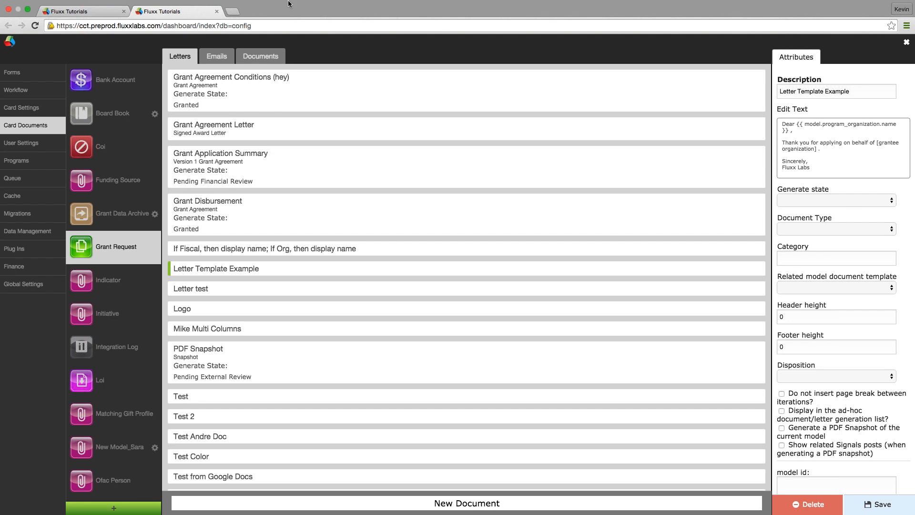
# - On the dashboard, browse the available Live Reports, including Content Generator, and close the list without running one
pyautogui.click(60, 22)
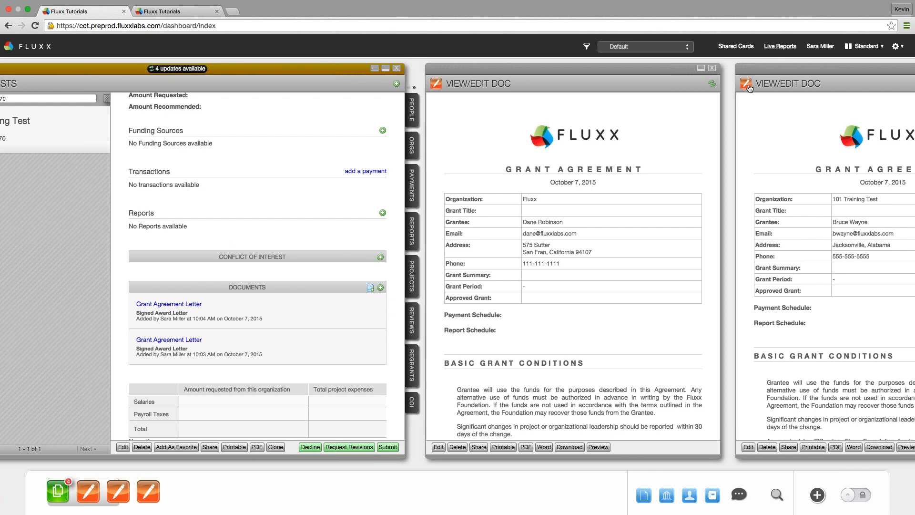
pyautogui.click(781, 46)
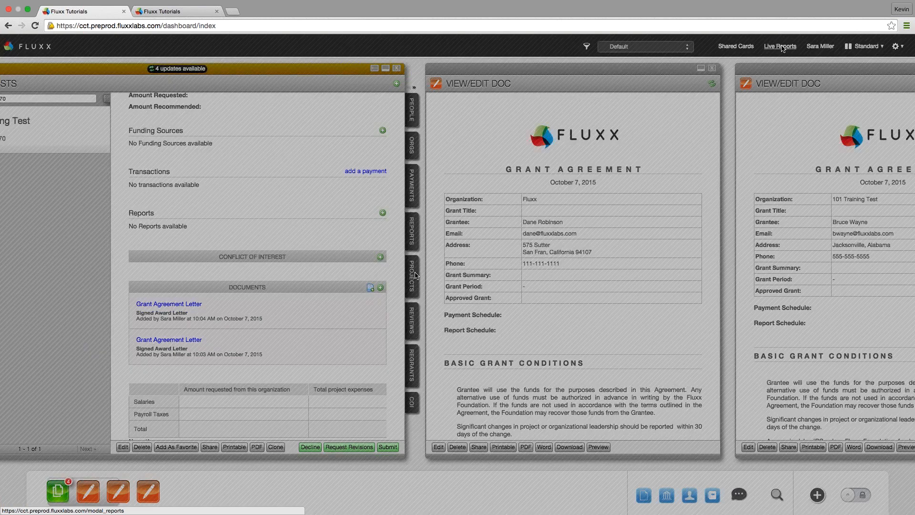
pyautogui.scroll(-3, 415, 276)
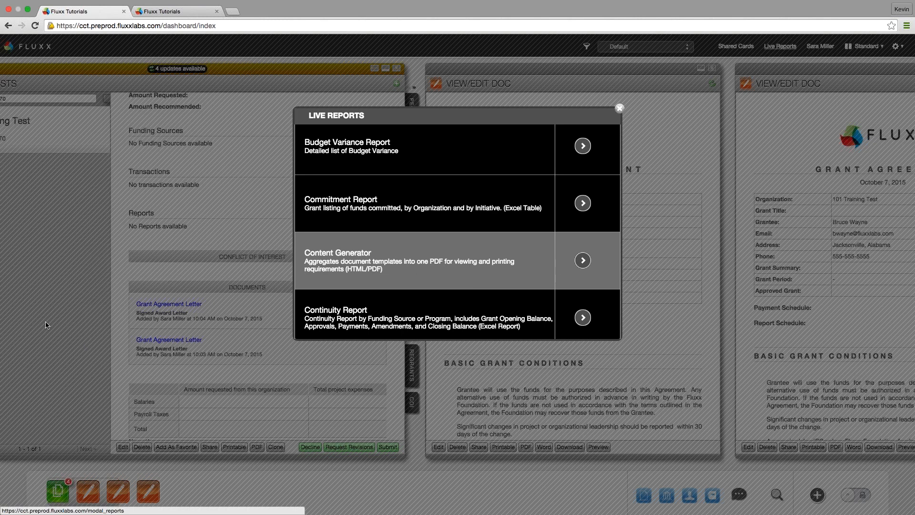
pyautogui.click(620, 109)
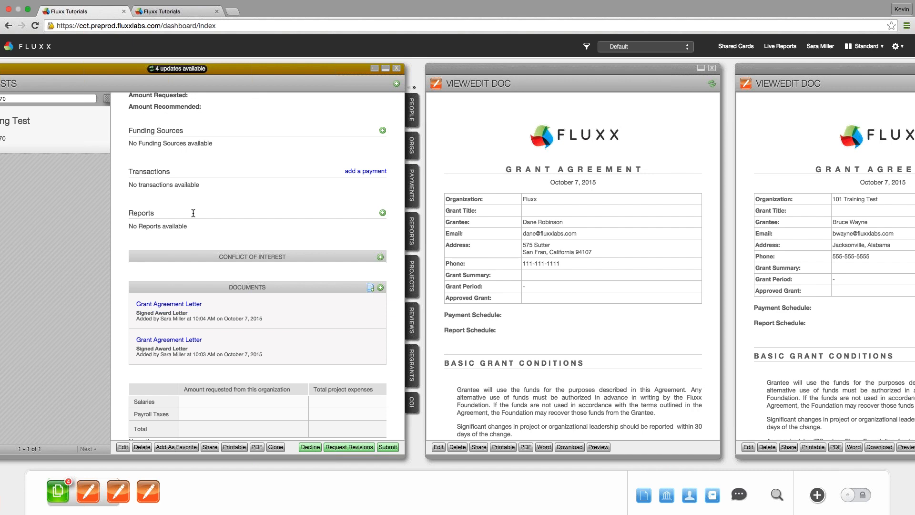
# - Return to the configuration and view the Print Settings attributes under Global Settings
pyautogui.click(153, 13)
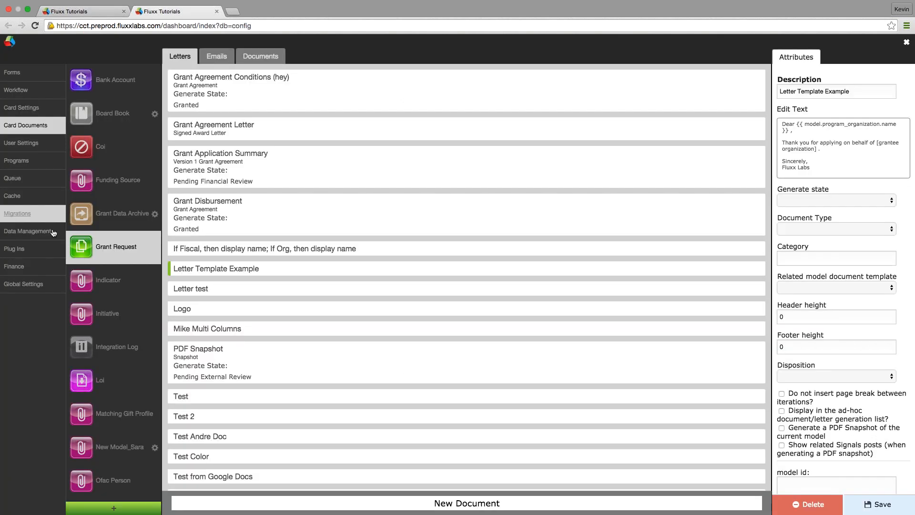
pyautogui.click(29, 286)
pyautogui.click(103, 116)
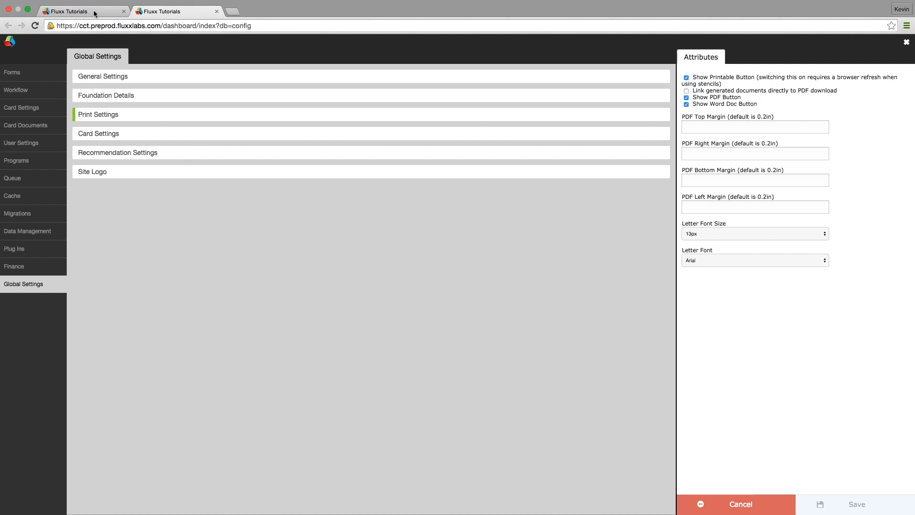
# - Return to the dashboard and open the printable version of the Grant Agreement letter for the Fluxx organization
pyautogui.click(86, 23)
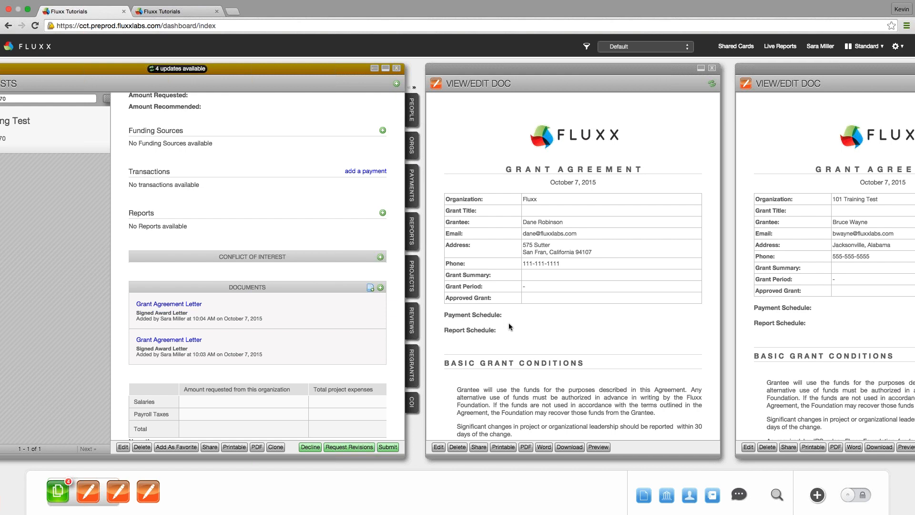
pyautogui.click(501, 448)
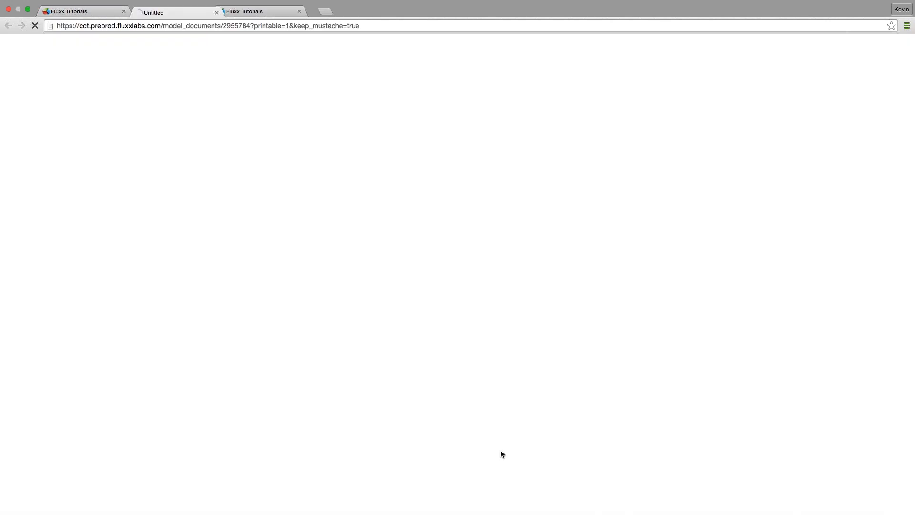